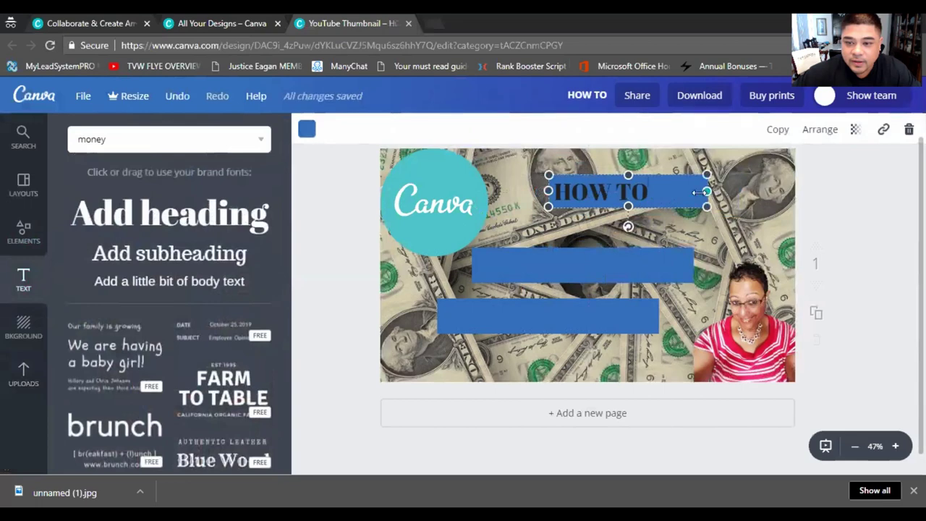
# - Change the HOW TO text on the top blue bar to white
pyautogui.click(611, 192)
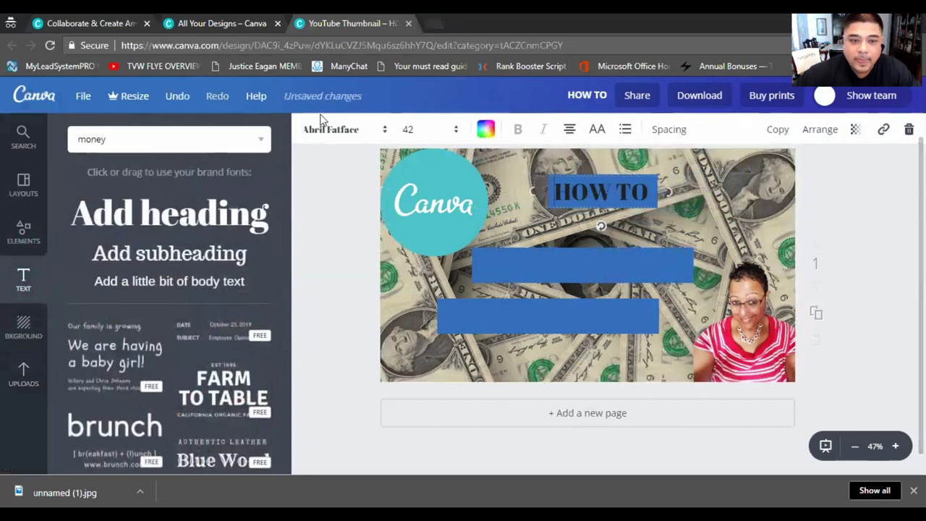
pyautogui.click(484, 130)
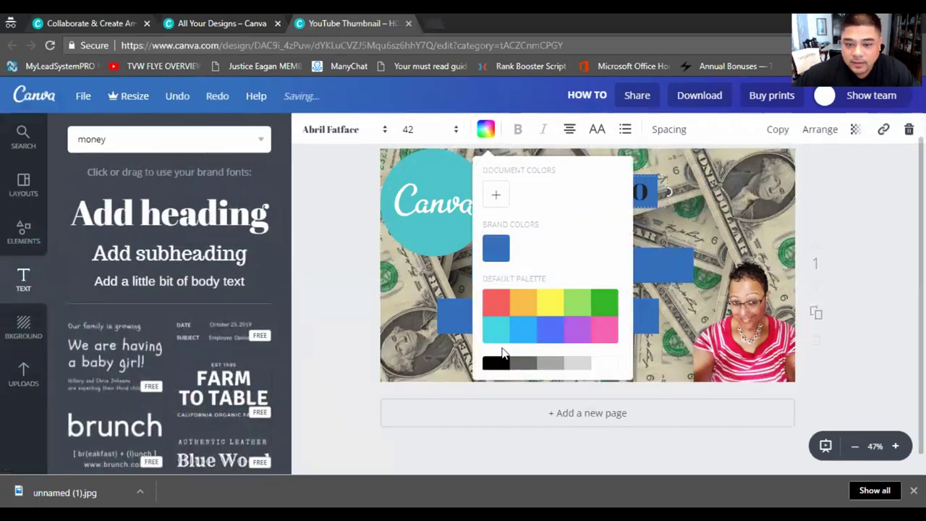
pyautogui.click(605, 366)
pyautogui.click(711, 210)
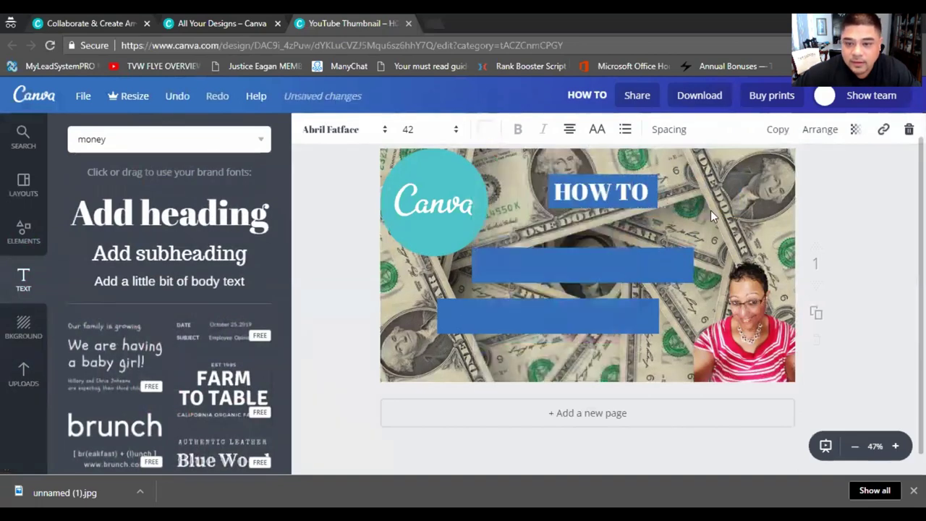
# - Add a heading text box and position it over the middle blue bar
pyautogui.click(553, 269)
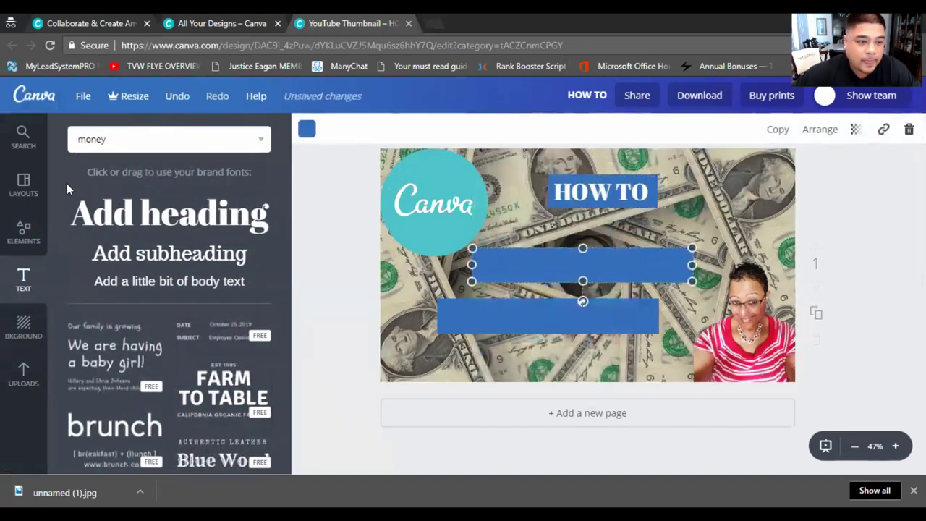
pyautogui.moveTo(147, 215); pyautogui.dragTo(554, 282)
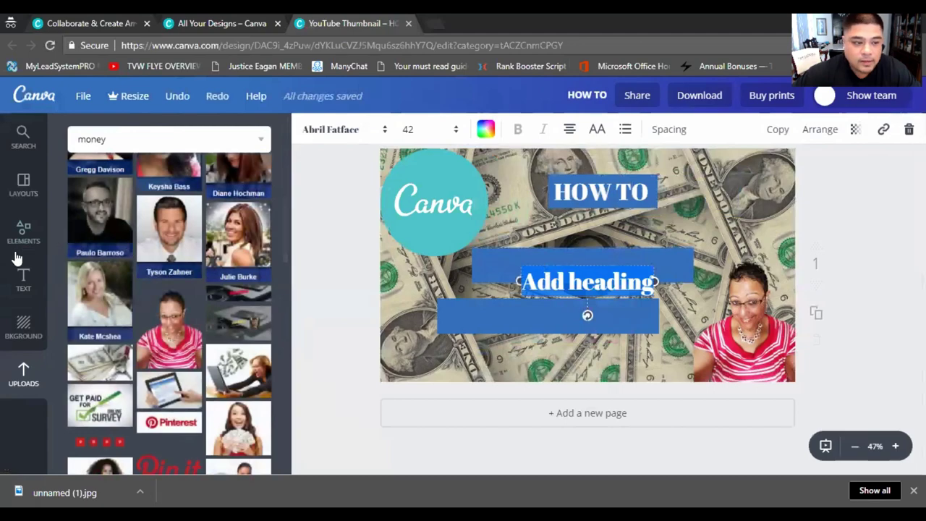
pyautogui.click(22, 272)
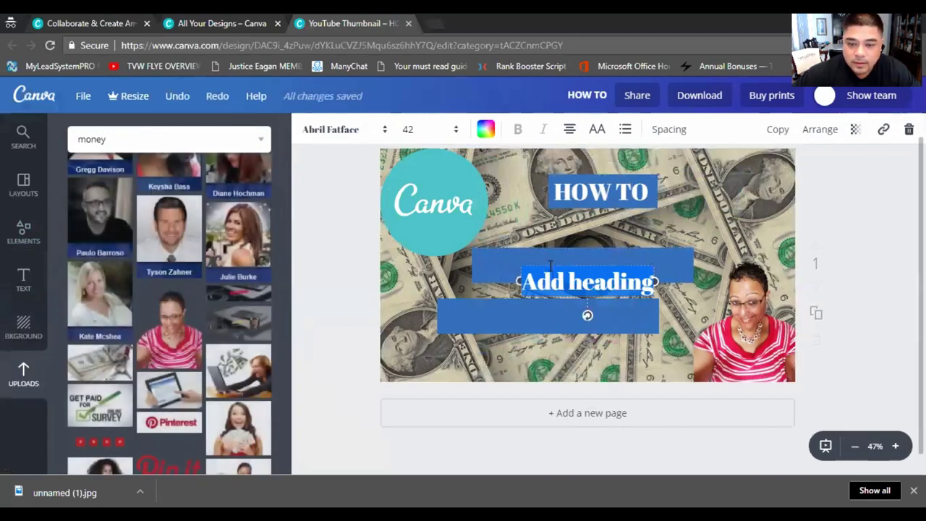
pyautogui.moveTo(545, 253); pyautogui.dragTo(540, 236)
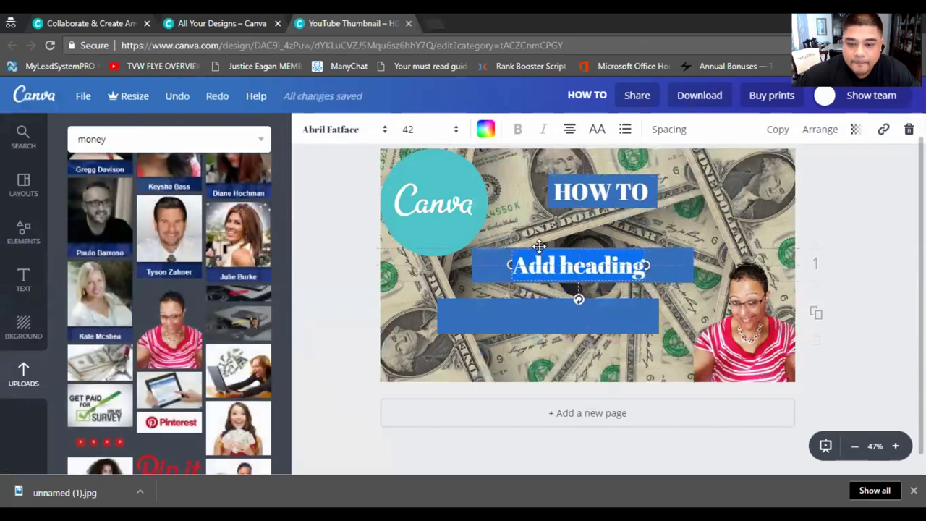
# - Replace the heading's placeholder text on the middle blue bar with MAKE MONEY
pyautogui.write('M')
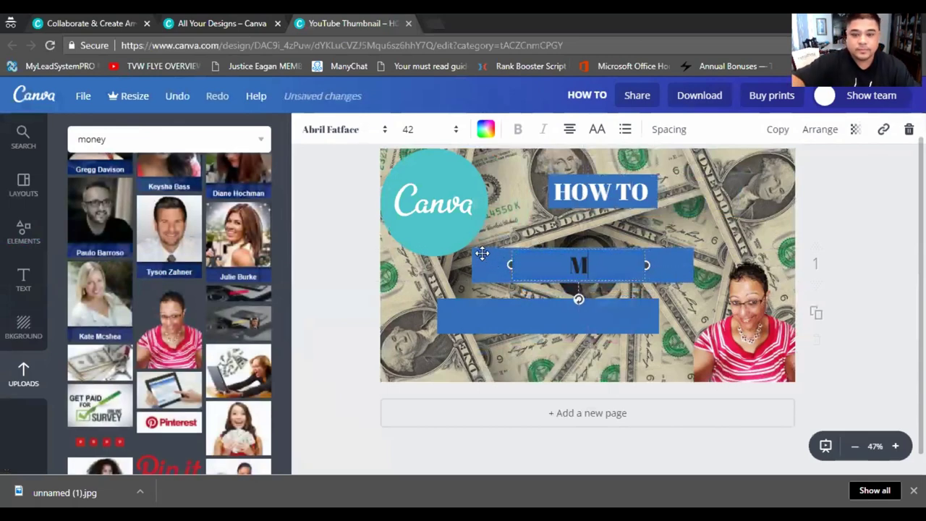
pyautogui.write('AKE')
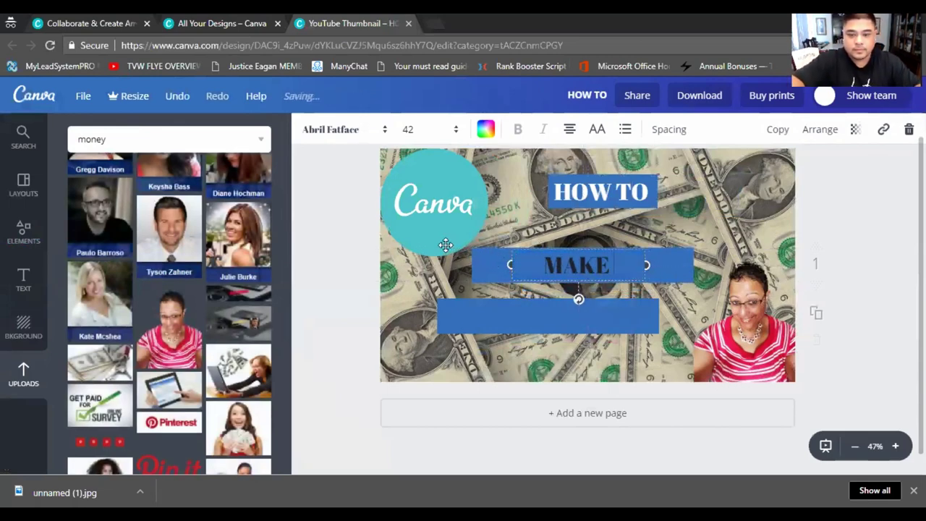
pyautogui.write(' mMO')
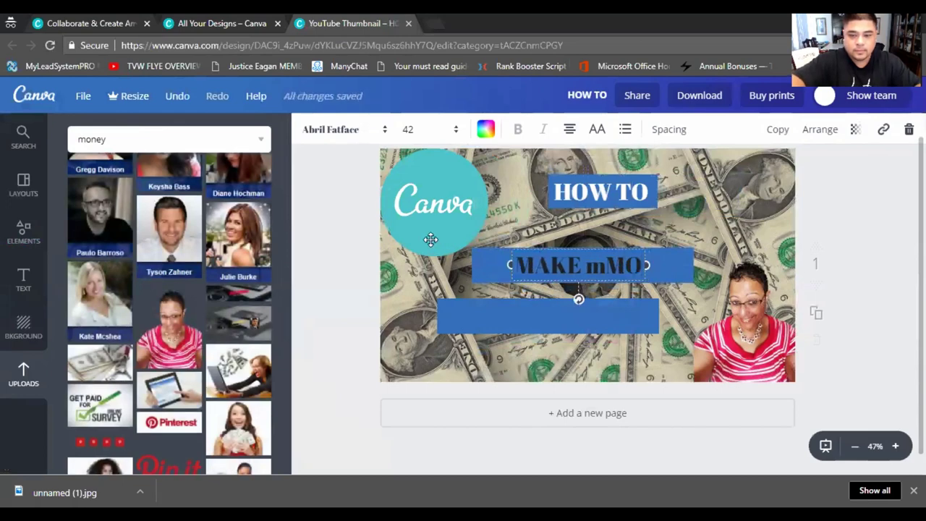
pyautogui.press('BackSpace')
pyautogui.press('BackSpace')
pyautogui.press('BackSpace')
pyautogui.write('O')
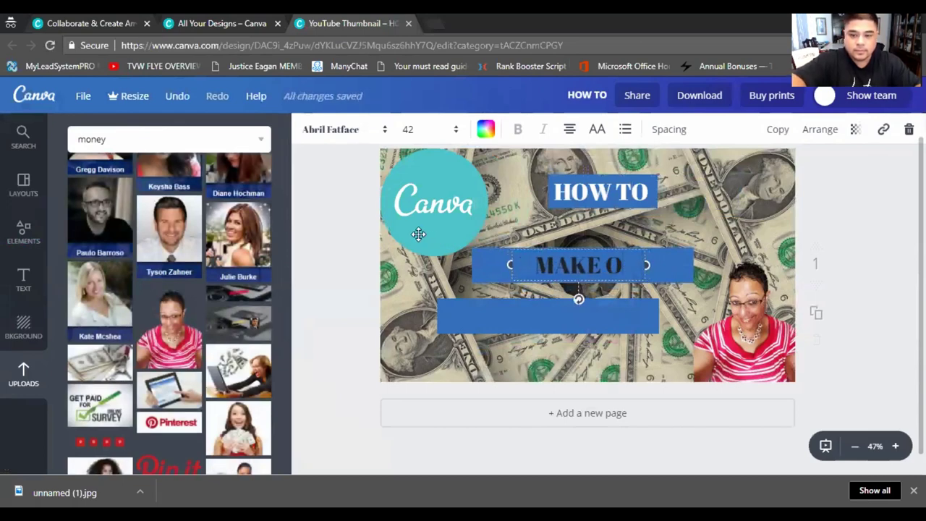
pyautogui.press('BackSpace')
pyautogui.write('MON')
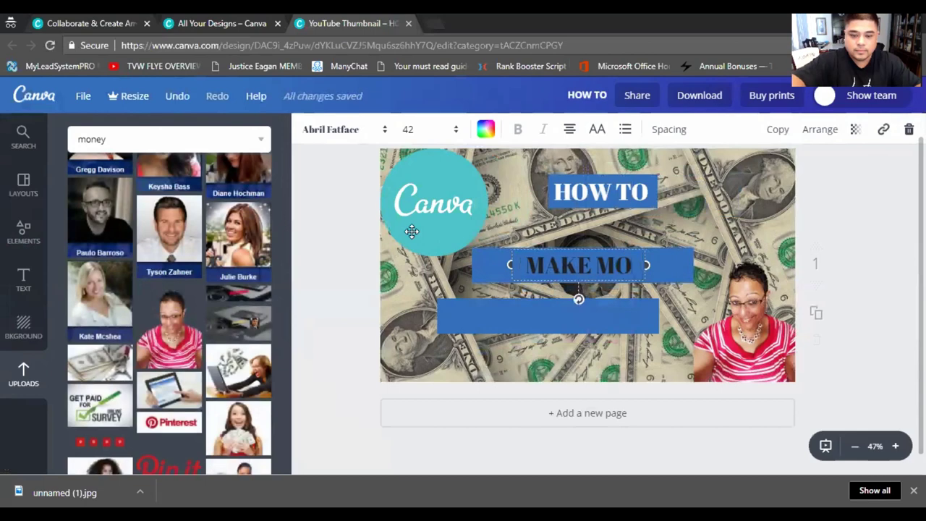
pyautogui.write('EY')
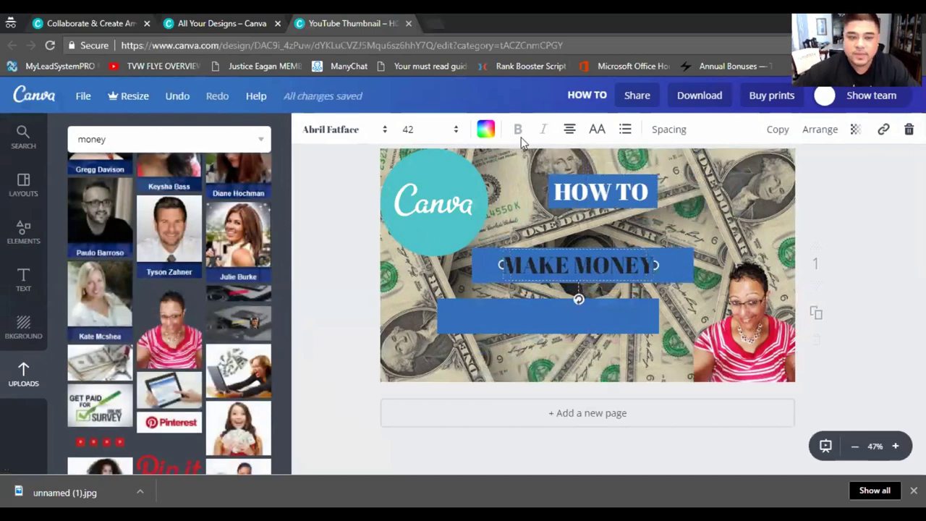
# - Colour the MAKE MONEY text white and widen its text box on both sides within the middle blue bar
pyautogui.click(486, 128)
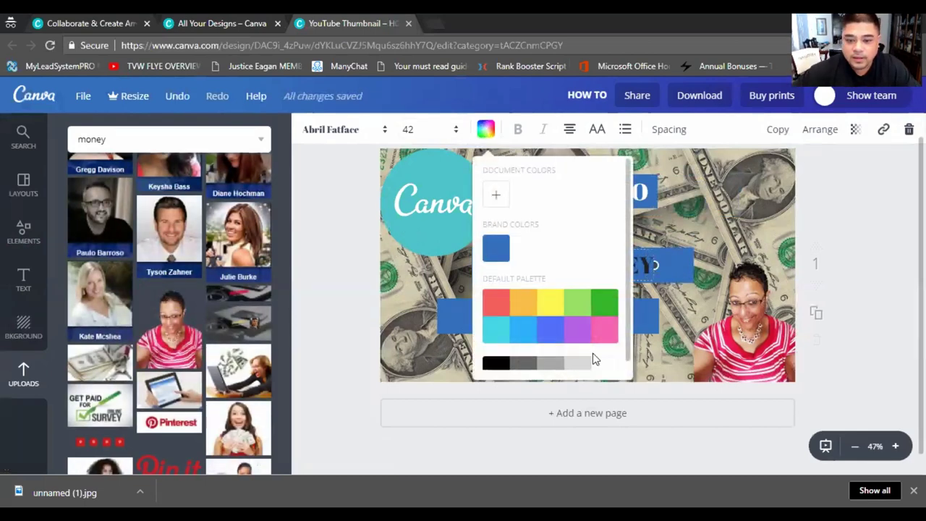
pyautogui.click(736, 254)
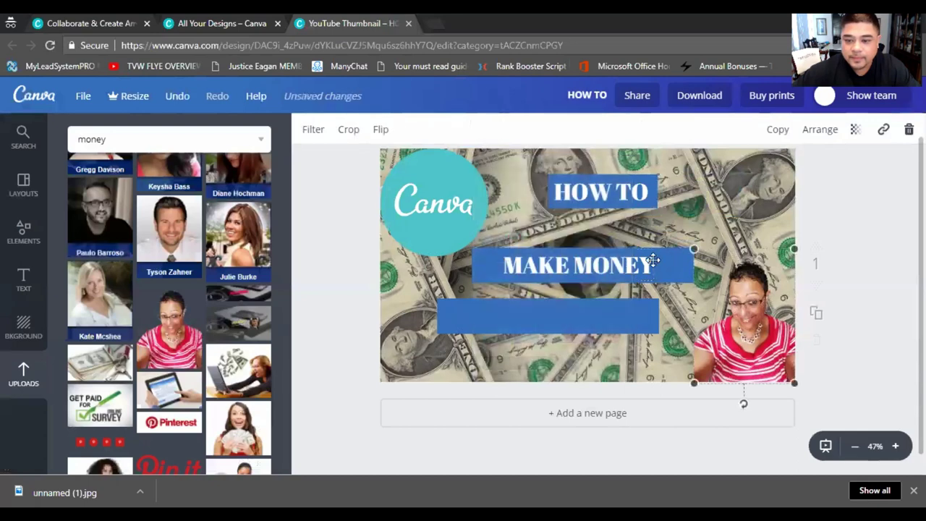
pyautogui.click(654, 263)
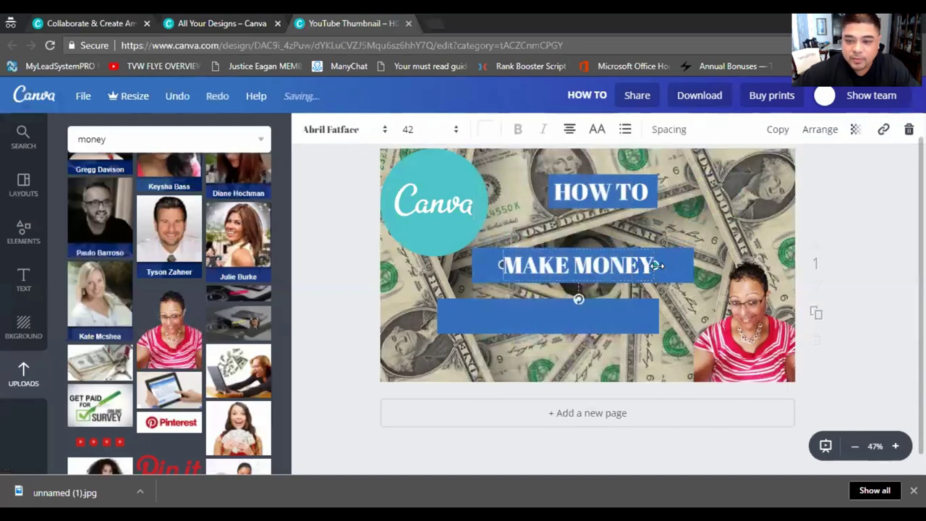
pyautogui.moveTo(666, 266); pyautogui.dragTo(675, 270)
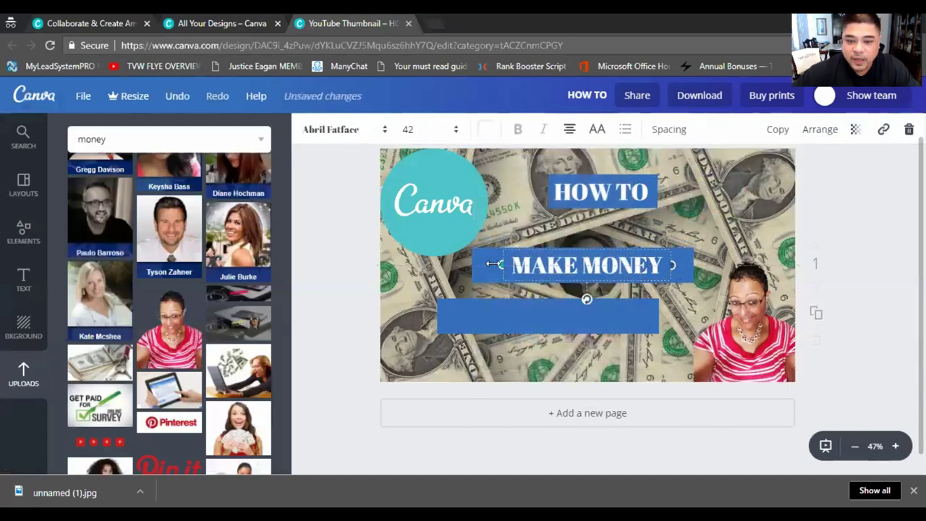
pyautogui.moveTo(491, 264); pyautogui.dragTo(486, 264)
pyautogui.click(481, 307)
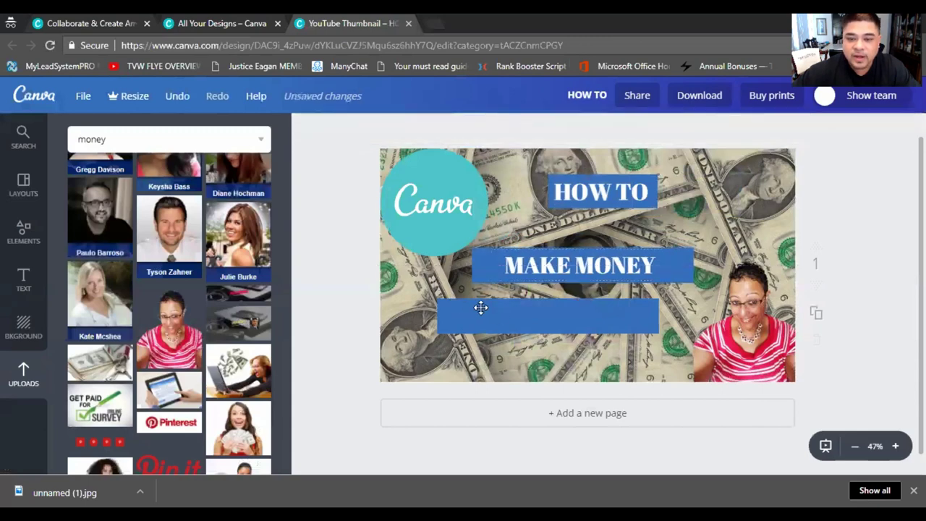
# - Add another heading reading USING CANVA and place it over the lowest blue bar
pyautogui.click(543, 316)
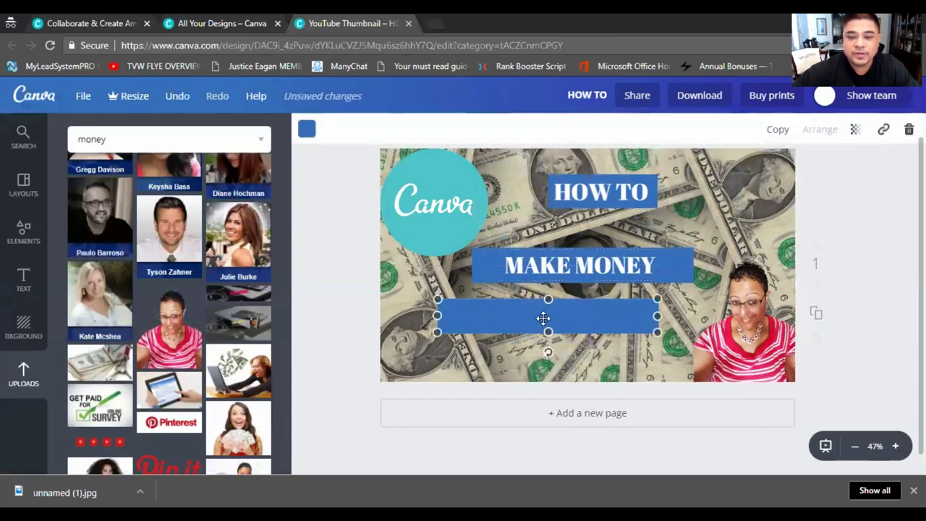
pyautogui.click(23, 284)
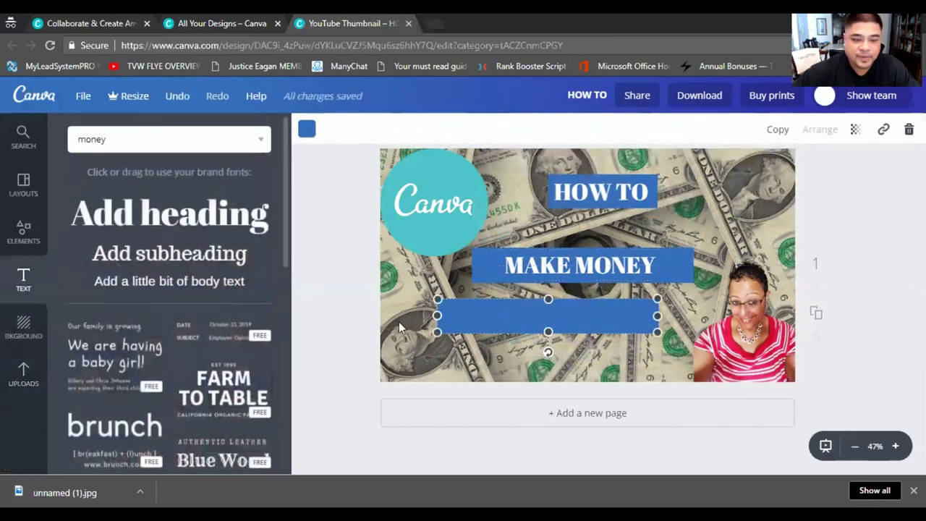
pyautogui.click(156, 215)
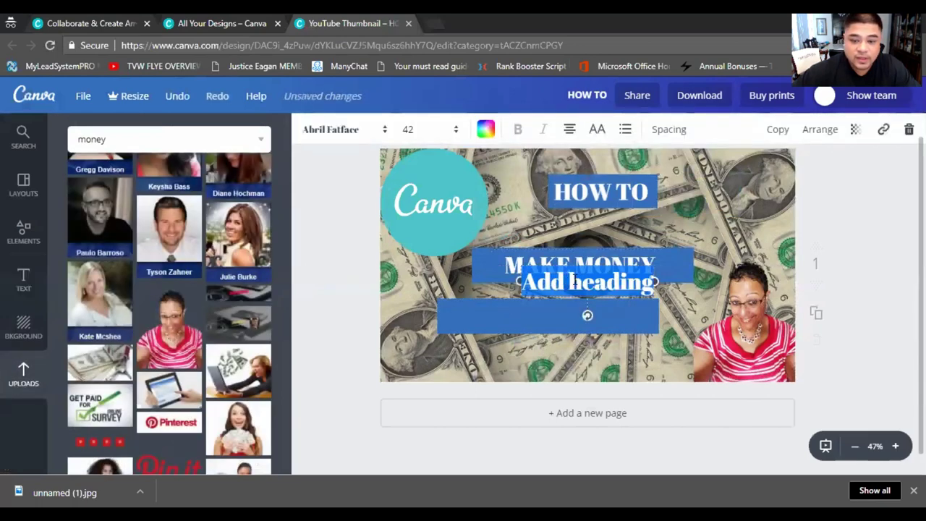
pyautogui.write('US')
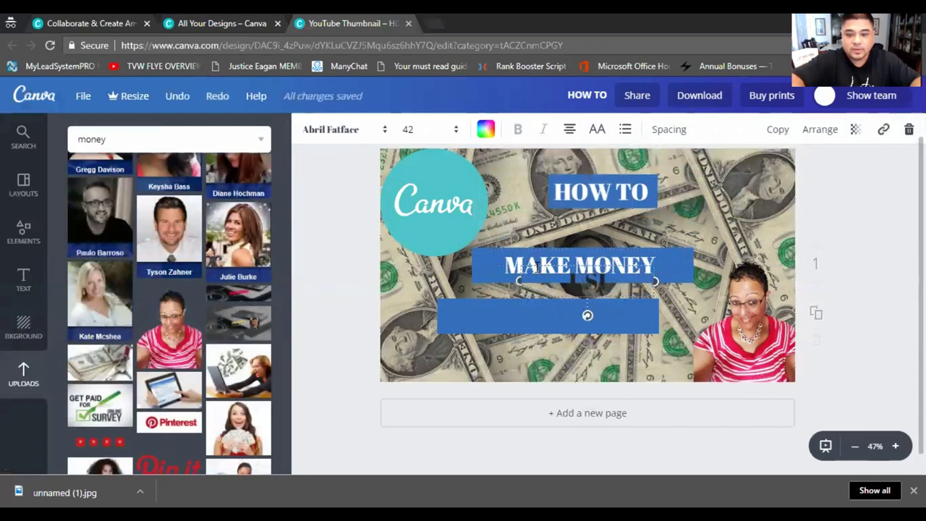
pyautogui.write('ING CANVA')
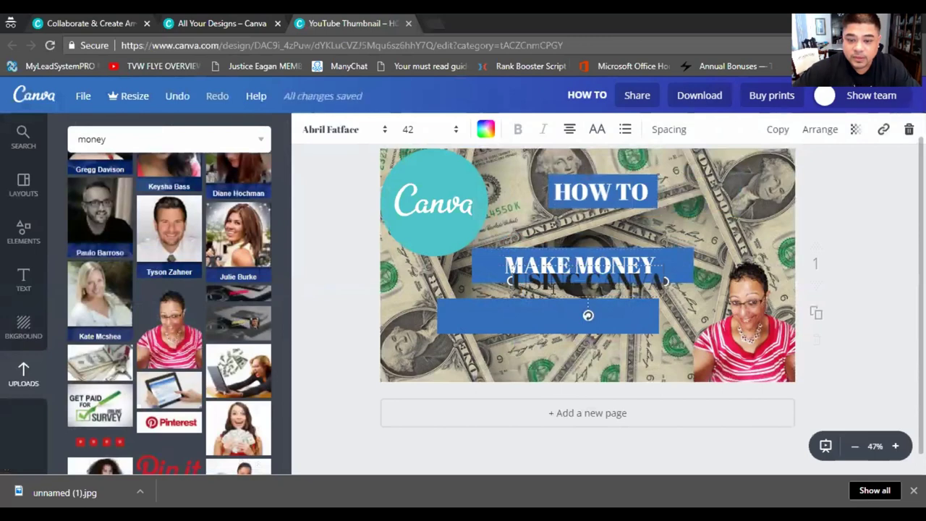
pyautogui.moveTo(569, 263); pyautogui.dragTo(521, 294)
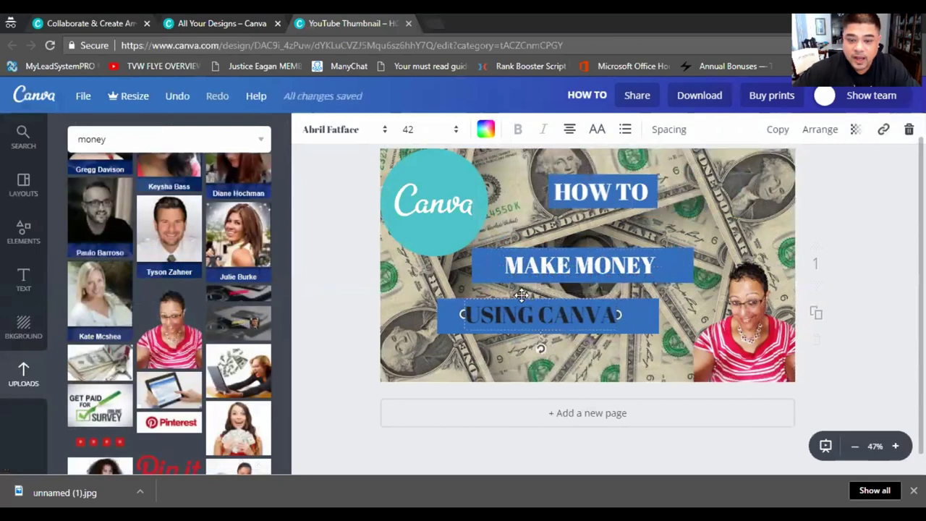
# - Colour the USING CANVA text white and widen its text box to shift the words toward the bar's centre
pyautogui.click(369, 293)
pyautogui.click(494, 322)
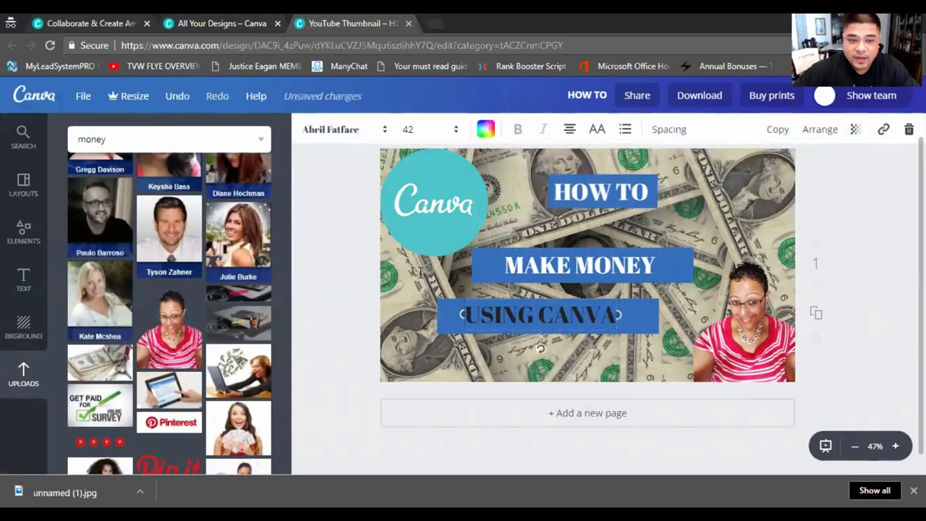
pyautogui.click(486, 130)
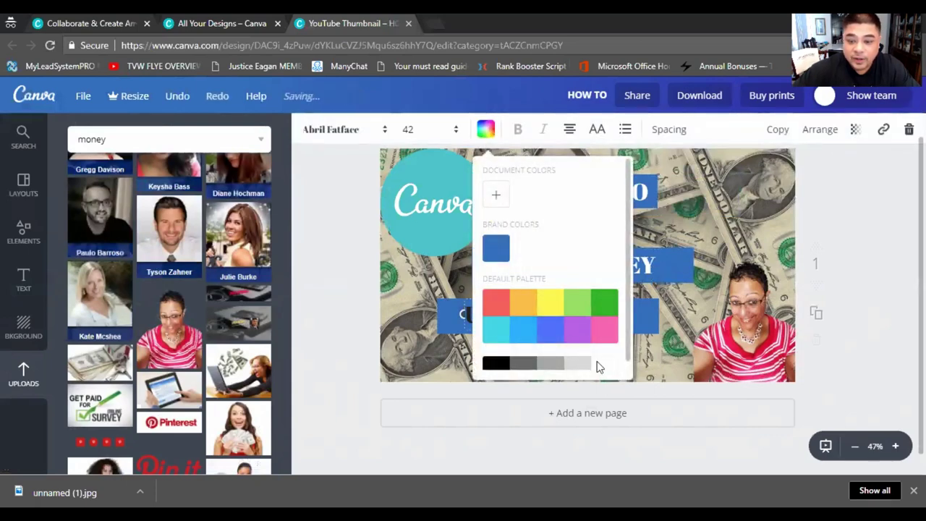
pyautogui.click(368, 312)
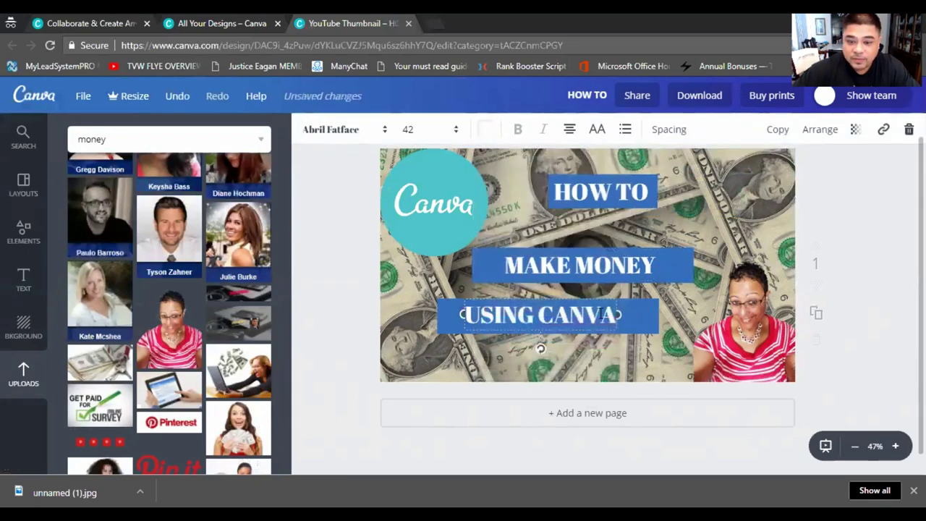
pyautogui.moveTo(621, 313); pyautogui.dragTo(636, 314)
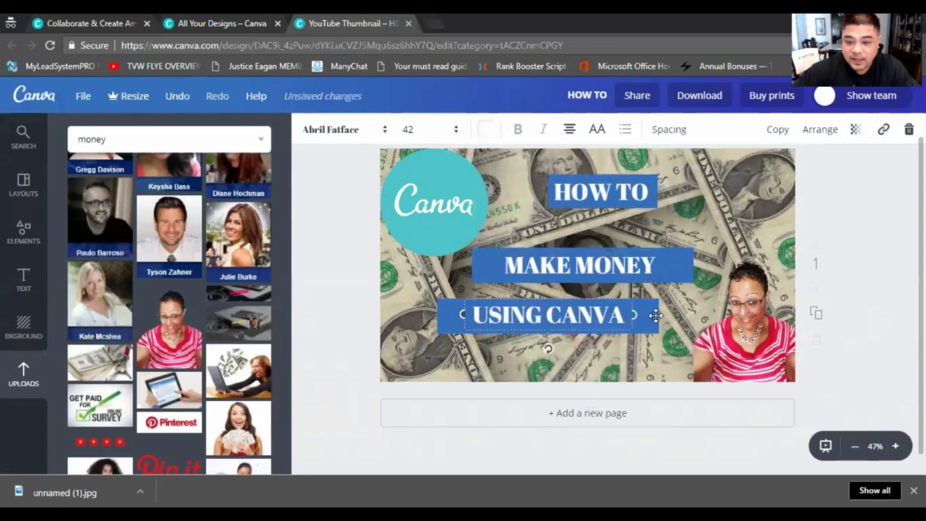
# - Shorten the blue bars behind USING CANVA and MAKE MONEY at both ends to fit their text
pyautogui.click(656, 315)
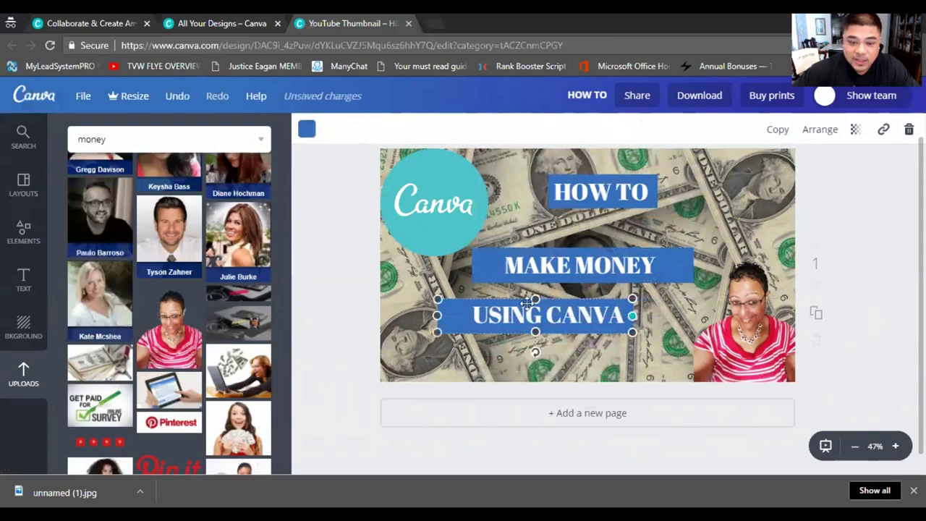
pyautogui.moveTo(437, 315); pyautogui.dragTo(461, 315)
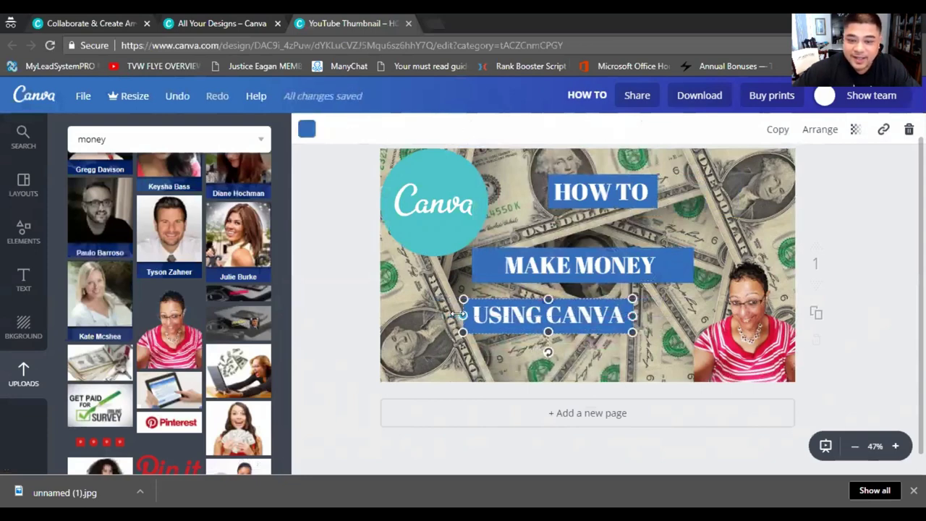
pyautogui.click(482, 267)
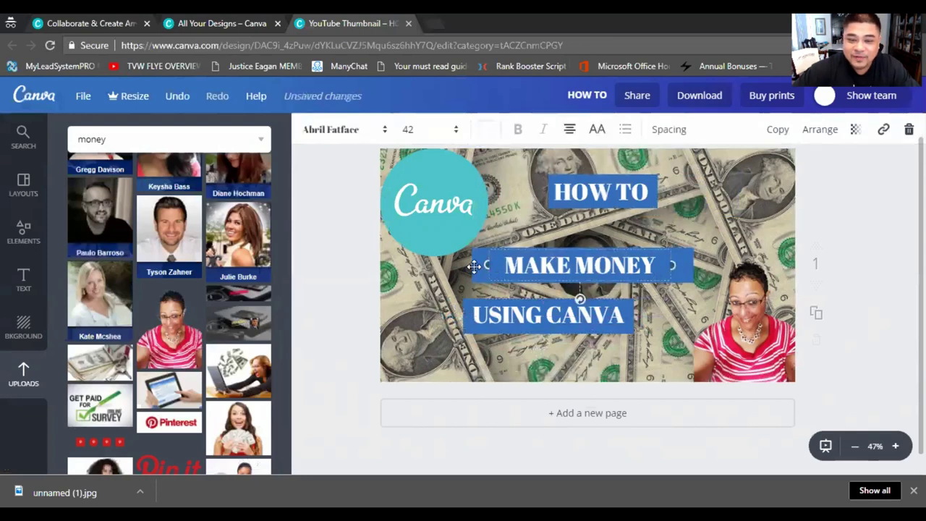
pyautogui.click(473, 266)
pyautogui.moveTo(472, 265); pyautogui.dragTo(498, 265)
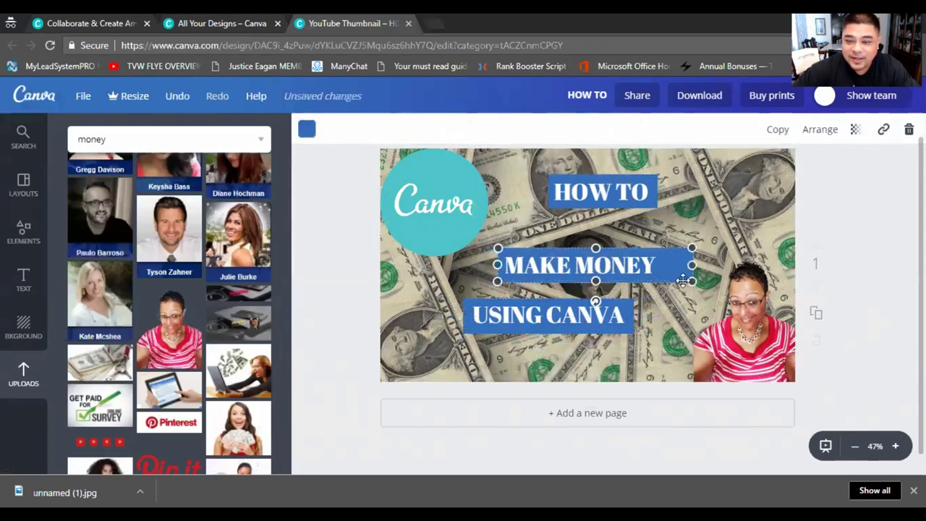
pyautogui.moveTo(692, 265); pyautogui.dragTo(666, 266)
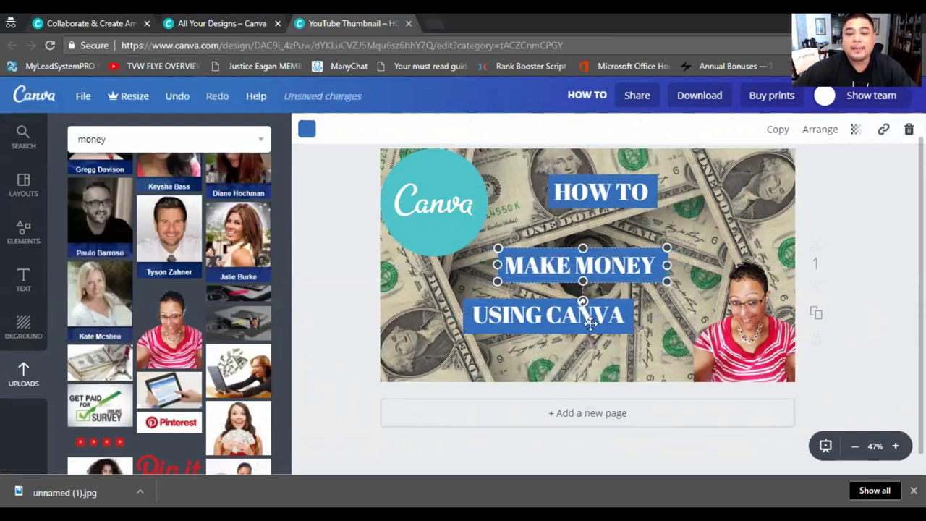
# - Tilt the HOW TO text and its blue bar clockwise so they slope down to the right, with the text on the bar
pyautogui.click(611, 222)
pyautogui.click(626, 193)
pyautogui.moveTo(627, 193); pyautogui.dragTo(589, 219)
pyautogui.click(643, 189)
pyautogui.click(610, 230)
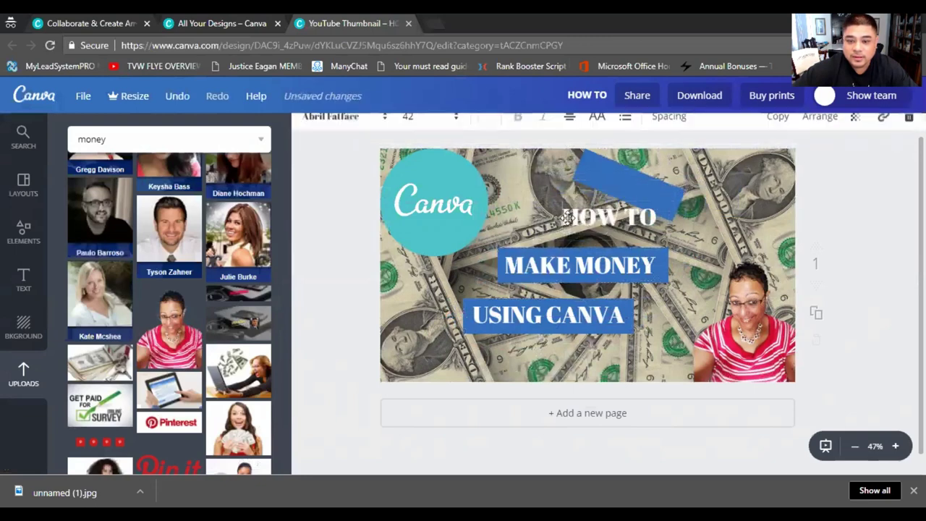
pyautogui.moveTo(610, 259); pyautogui.dragTo(597, 254)
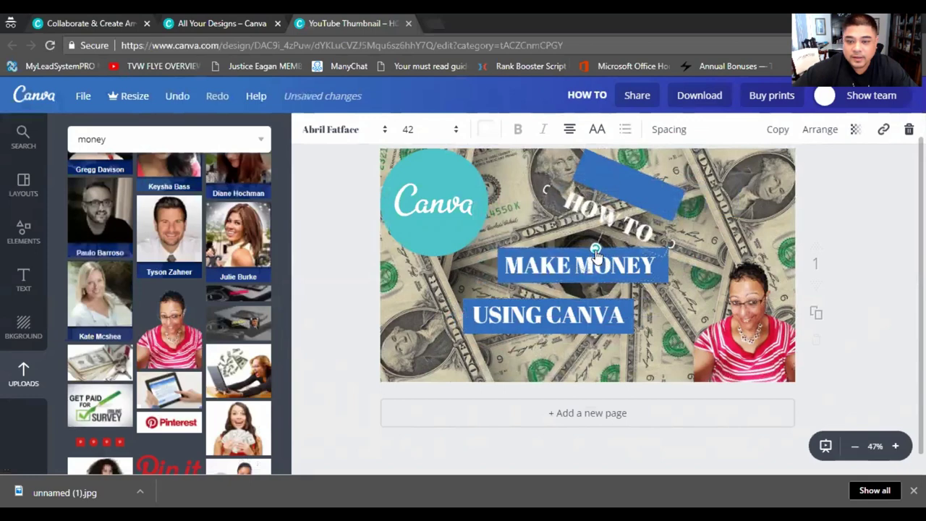
pyautogui.moveTo(624, 221); pyautogui.dragTo(644, 190)
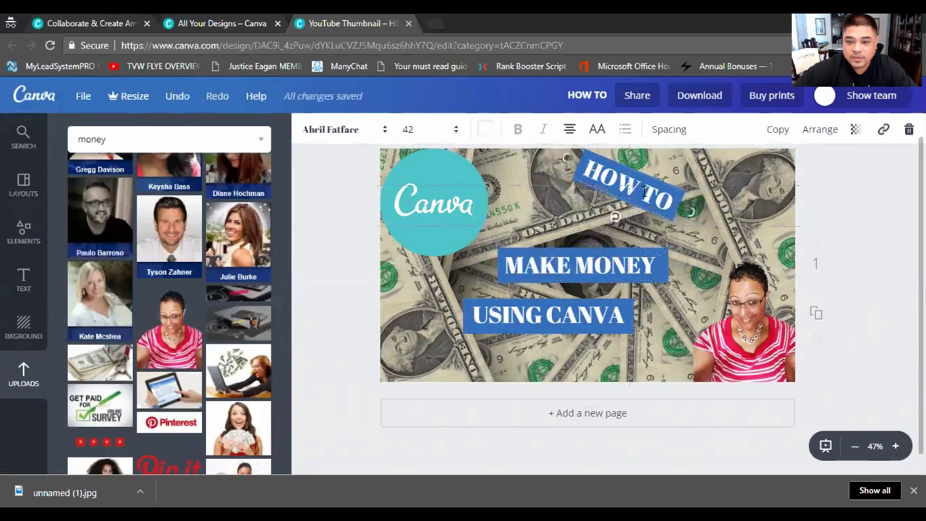
# - Tilt the MAKE MONEY text and its blue bar counter-clockwise, shifting both up and to the right beneath HOW TO
pyautogui.click(614, 251)
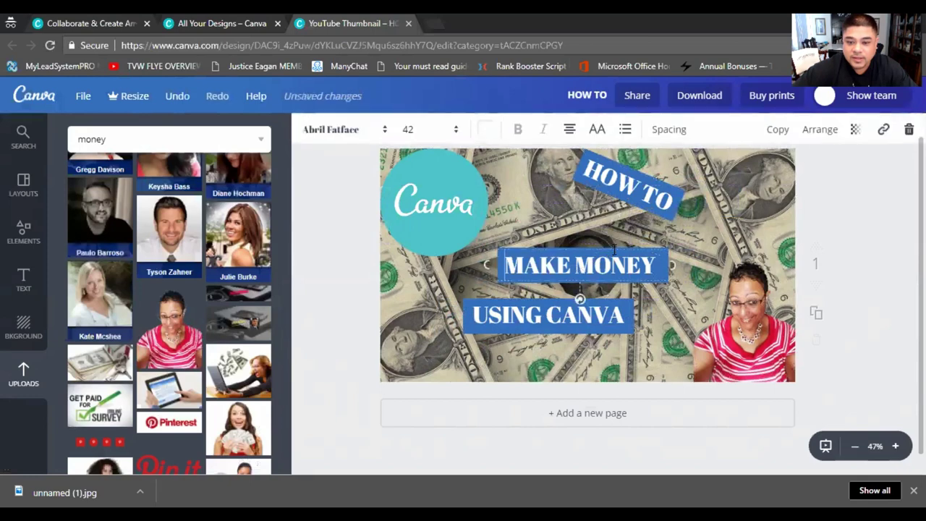
pyautogui.moveTo(573, 302); pyautogui.dragTo(638, 242)
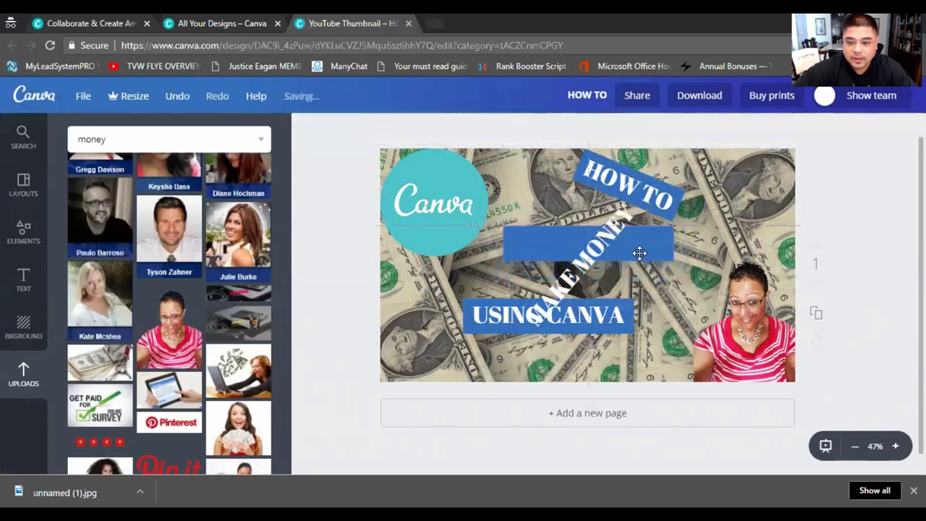
pyautogui.moveTo(588, 287); pyautogui.dragTo(598, 286)
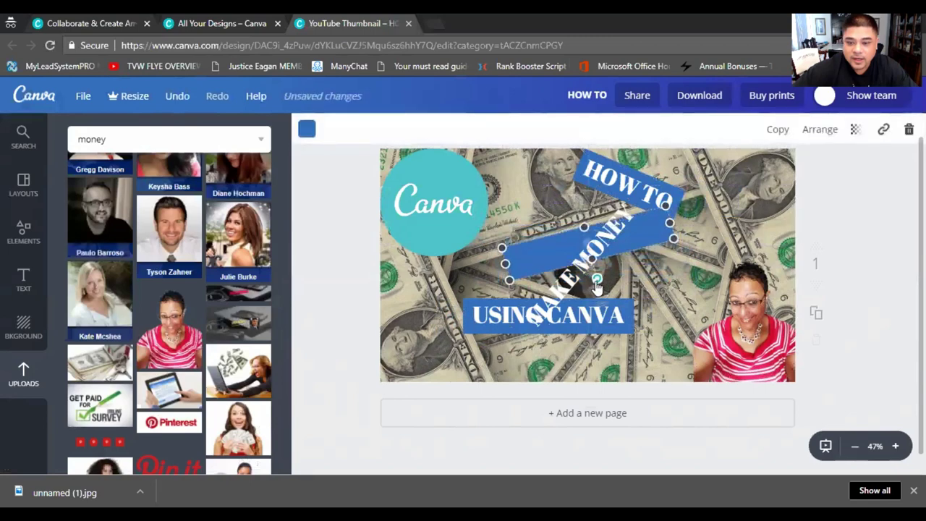
pyautogui.moveTo(639, 246); pyautogui.dragTo(674, 246)
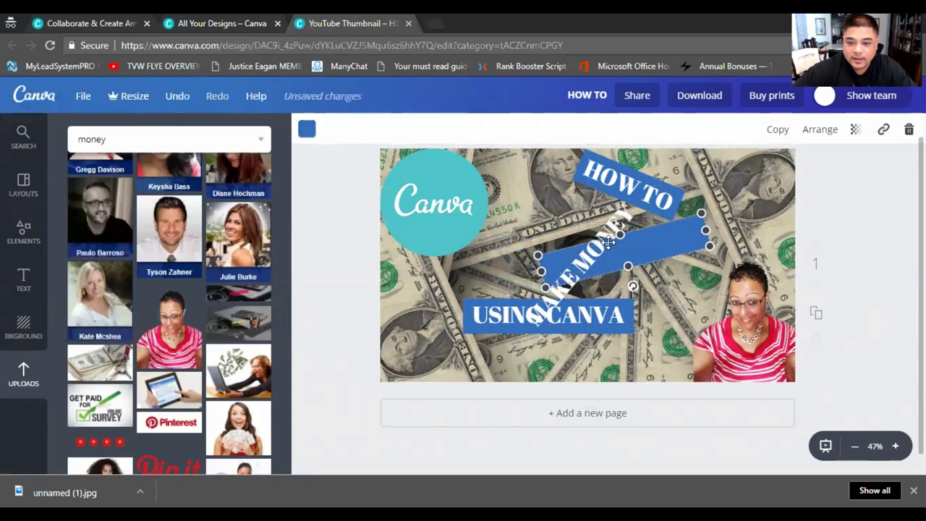
pyautogui.click(556, 284)
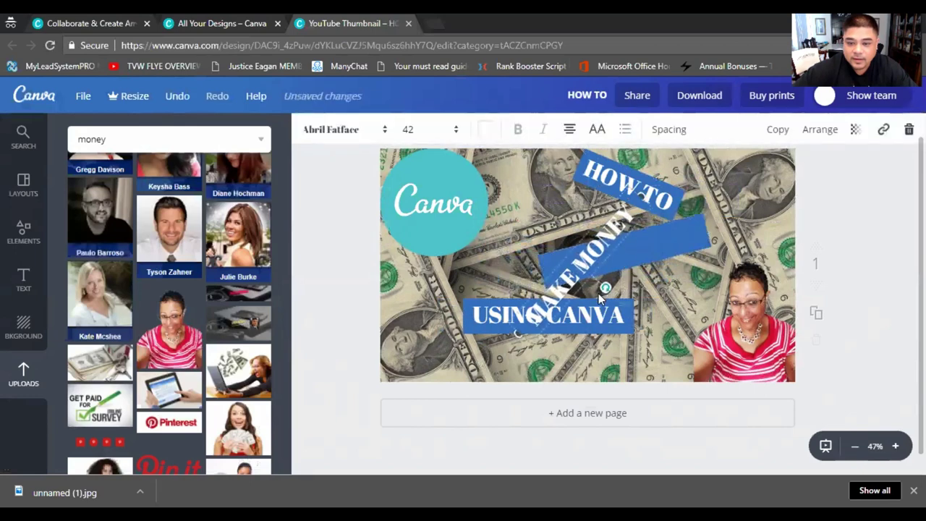
pyautogui.moveTo(598, 294); pyautogui.dragTo(630, 287)
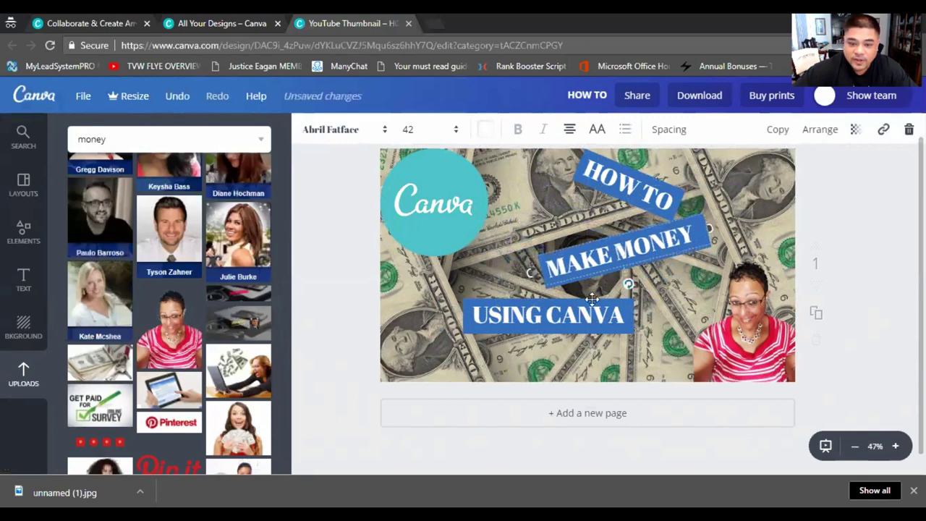
# - Tilt the USING CANVA text and its blue bar clockwise and shift both right beneath MAKE MONEY, matching the text's angle to the bar
pyautogui.click(592, 319)
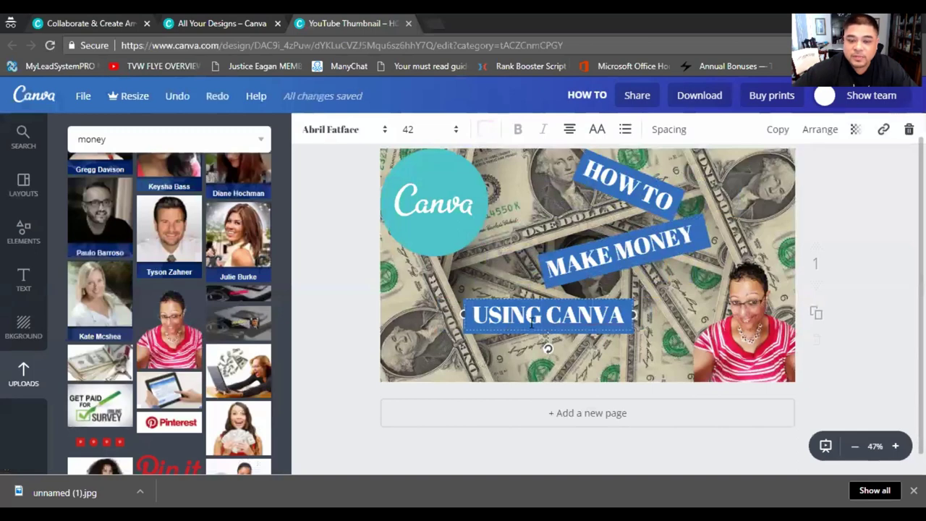
pyautogui.moveTo(547, 348); pyautogui.dragTo(456, 354)
pyautogui.click(581, 319)
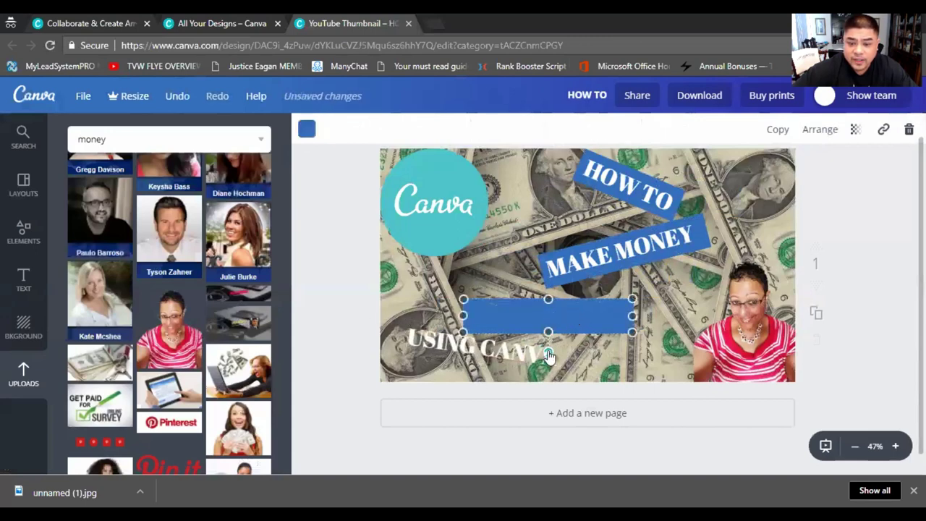
pyautogui.moveTo(550, 357); pyautogui.dragTo(609, 335)
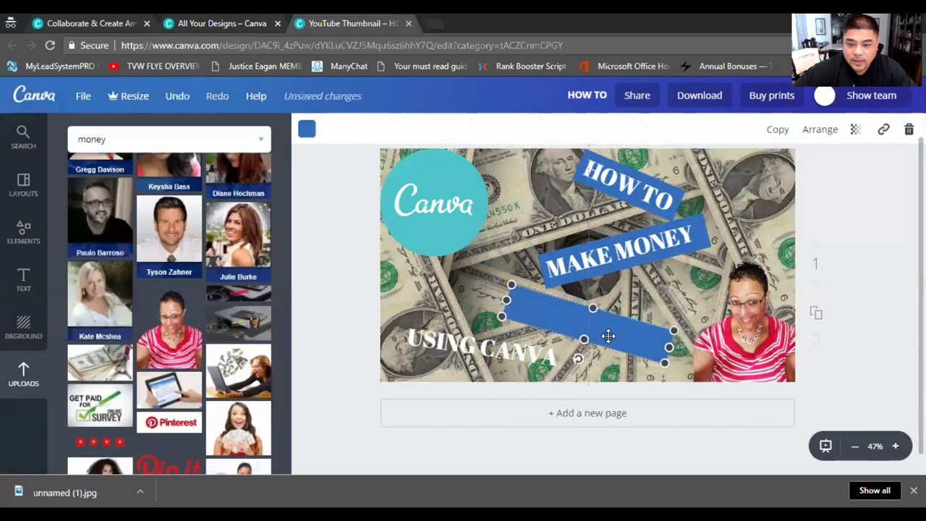
pyautogui.moveTo(516, 349); pyautogui.dragTo(616, 327)
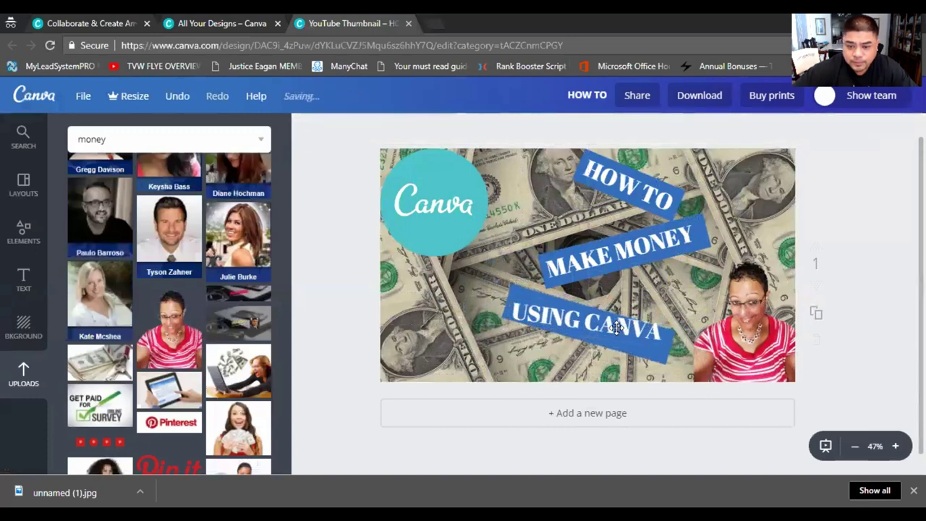
pyautogui.click(604, 334)
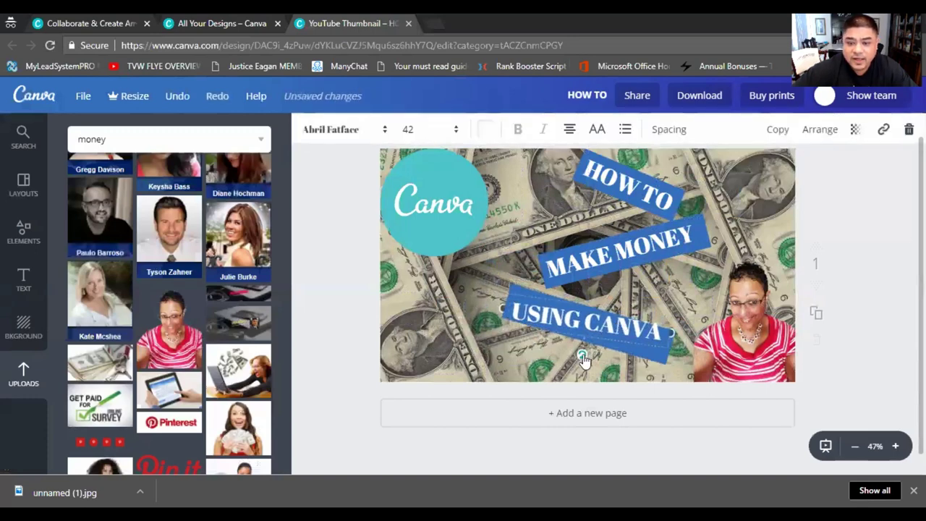
pyautogui.moveTo(584, 355); pyautogui.dragTo(578, 358)
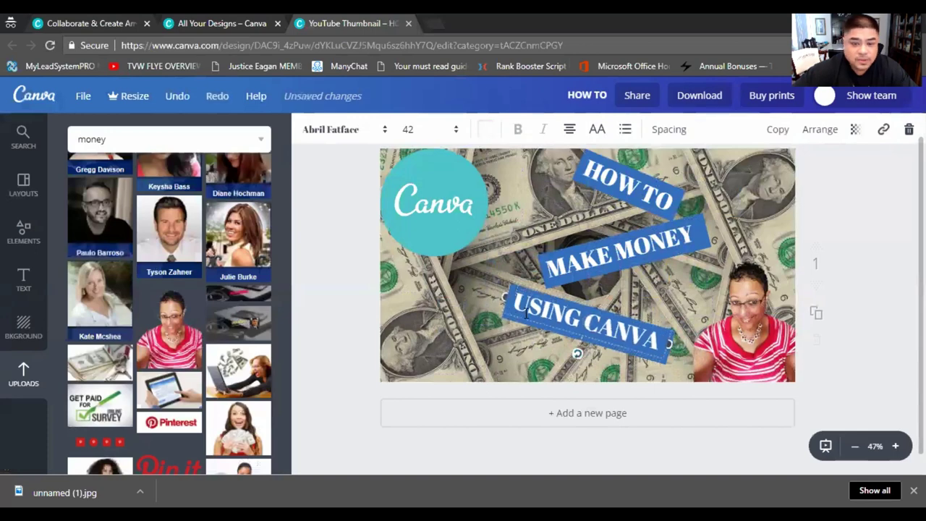
pyautogui.click(477, 334)
# - Enlarge the round Canva logo slightly from its lower-right corner, keeping it in the thumbnail's upper-left corner
pyautogui.click(449, 225)
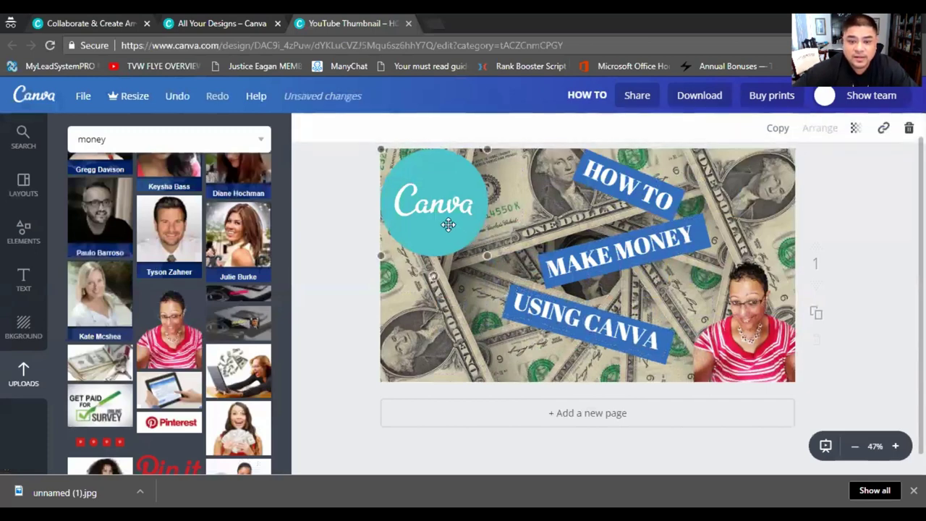
pyautogui.moveTo(488, 257); pyautogui.dragTo(506, 275)
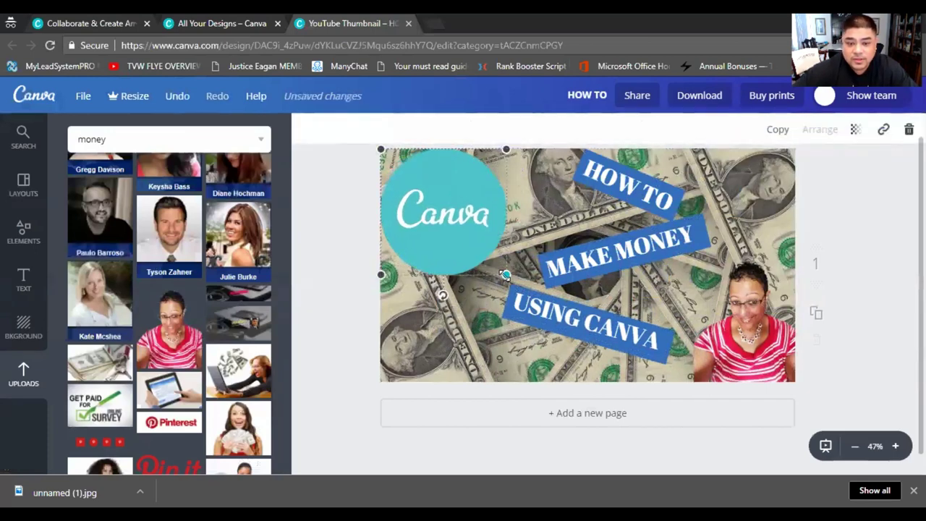
pyautogui.click(311, 331)
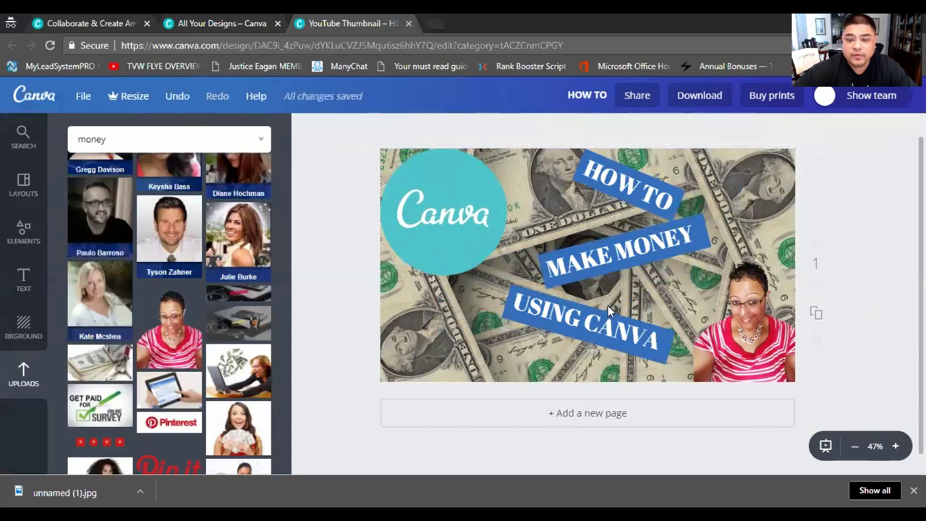